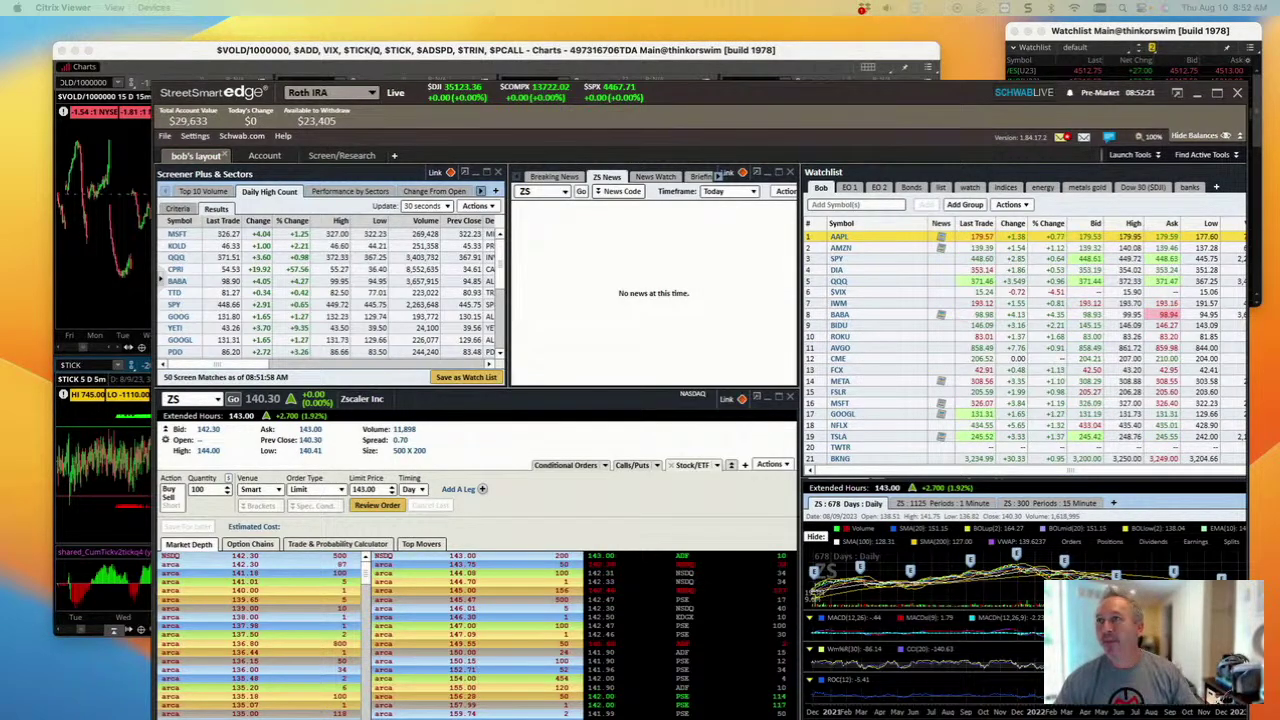
Glance at the window overview, then bring the Slack #eochat channel over the trading layout.
{"action": "key", "text": "ctrl+Up"}
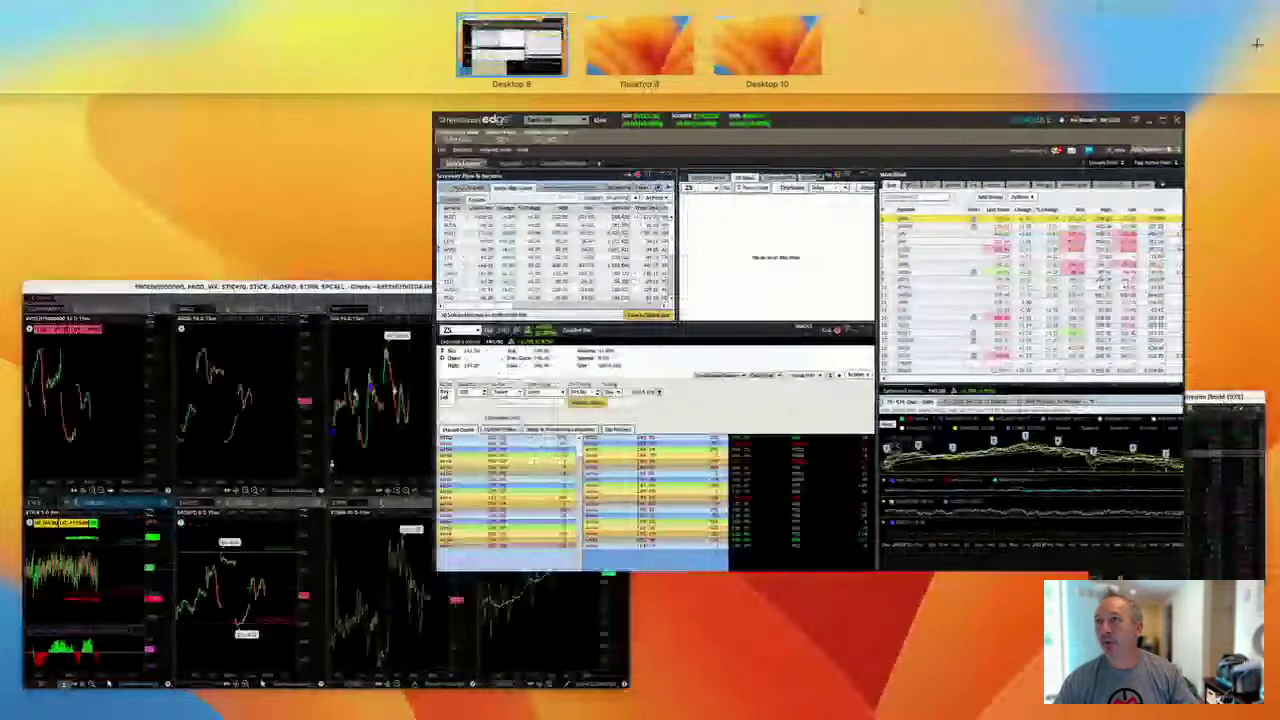
{"action": "key", "text": "ctrl+Up"}
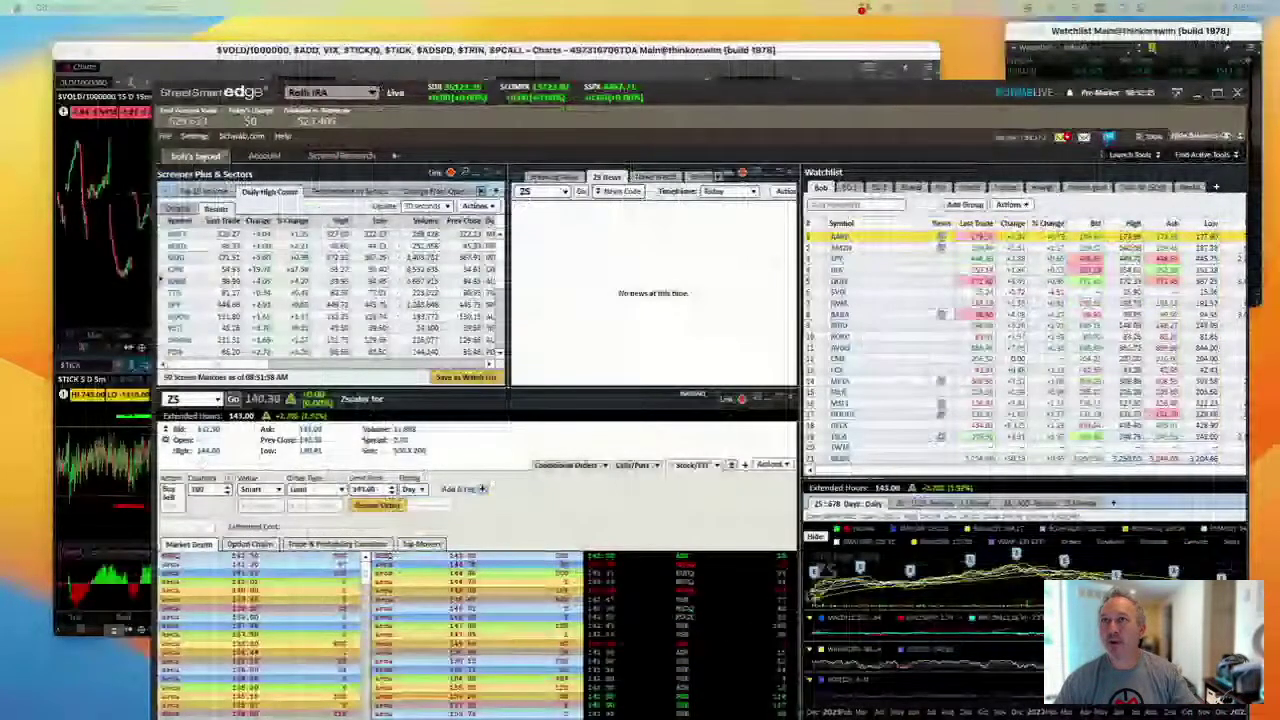
{"action": "key", "text": "super+Tab"}
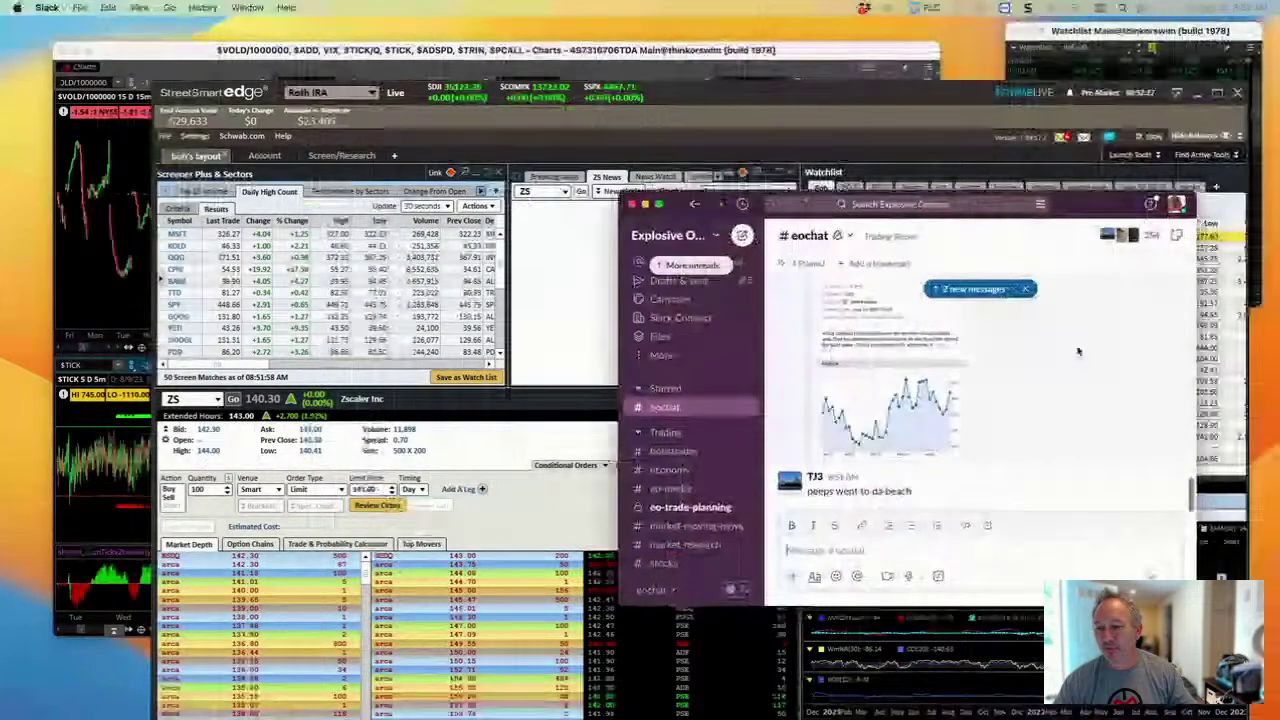
{"action": "scroll", "coordinate": [1050, 388], "scroll_direction": "up", "scroll_amount": 3}
{"action": "scroll", "coordinate": [1050, 388], "scroll_direction": "up", "scroll_amount": 2}
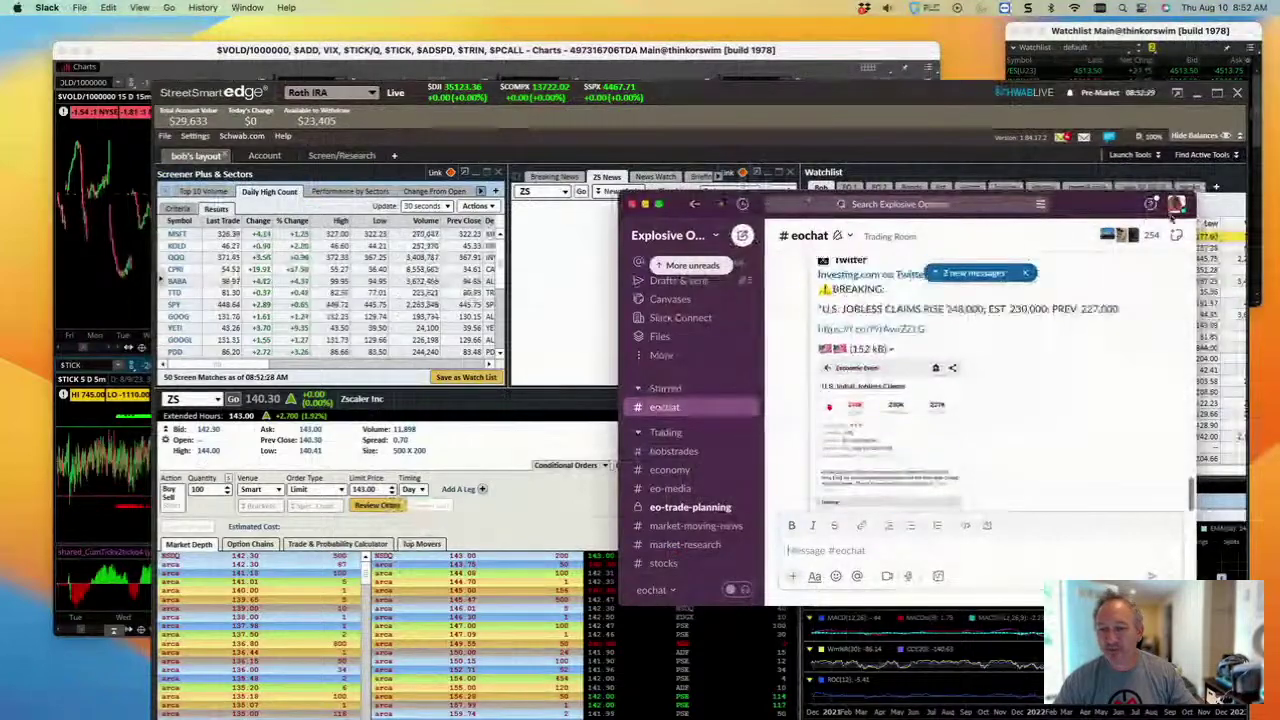
{"action": "scroll", "coordinate": [1040, 358], "scroll_direction": "up", "scroll_amount": 3}
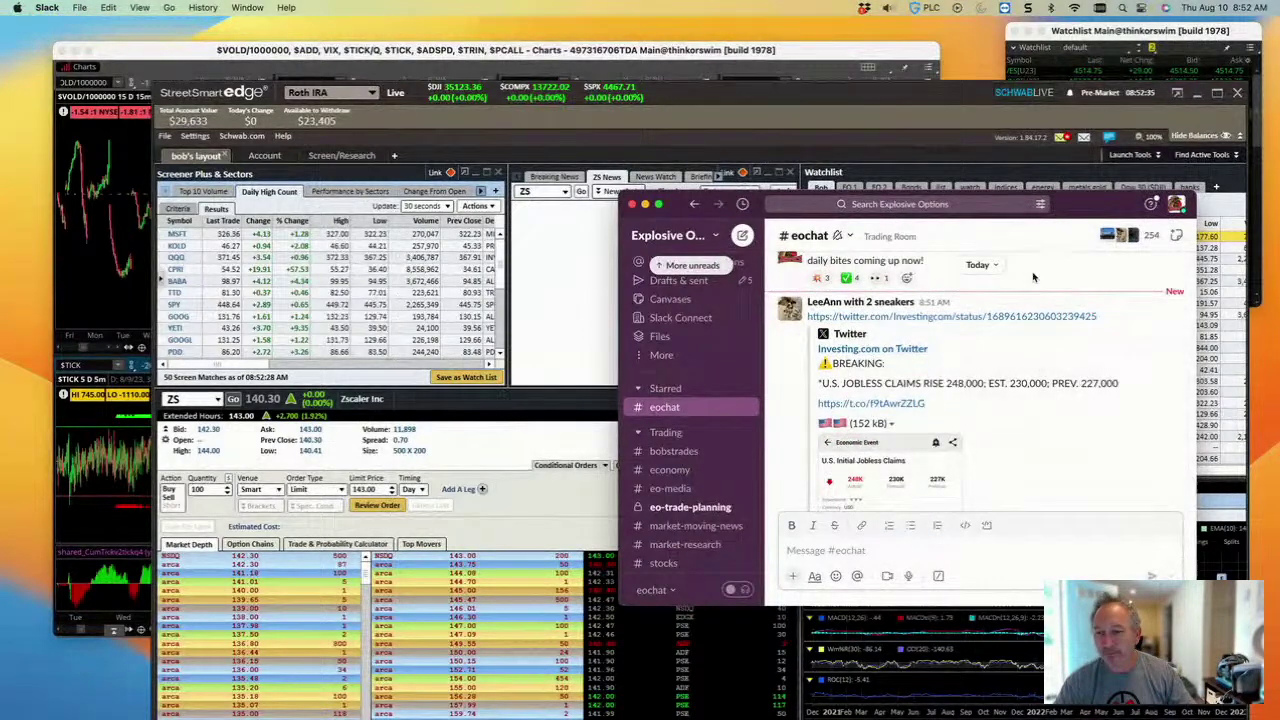
{"action": "scroll", "coordinate": [1028, 295], "scroll_direction": "down", "scroll_amount": 3}
{"action": "scroll", "coordinate": [1028, 295], "scroll_direction": "down", "scroll_amount": 3}
{"action": "scroll", "coordinate": [1028, 302], "scroll_direction": "down", "scroll_amount": 3}
{"action": "scroll", "coordinate": [1028, 302], "scroll_direction": "down", "scroll_amount": 3}
{"action": "scroll", "coordinate": [1028, 302], "scroll_direction": "down", "scroll_amount": 3}
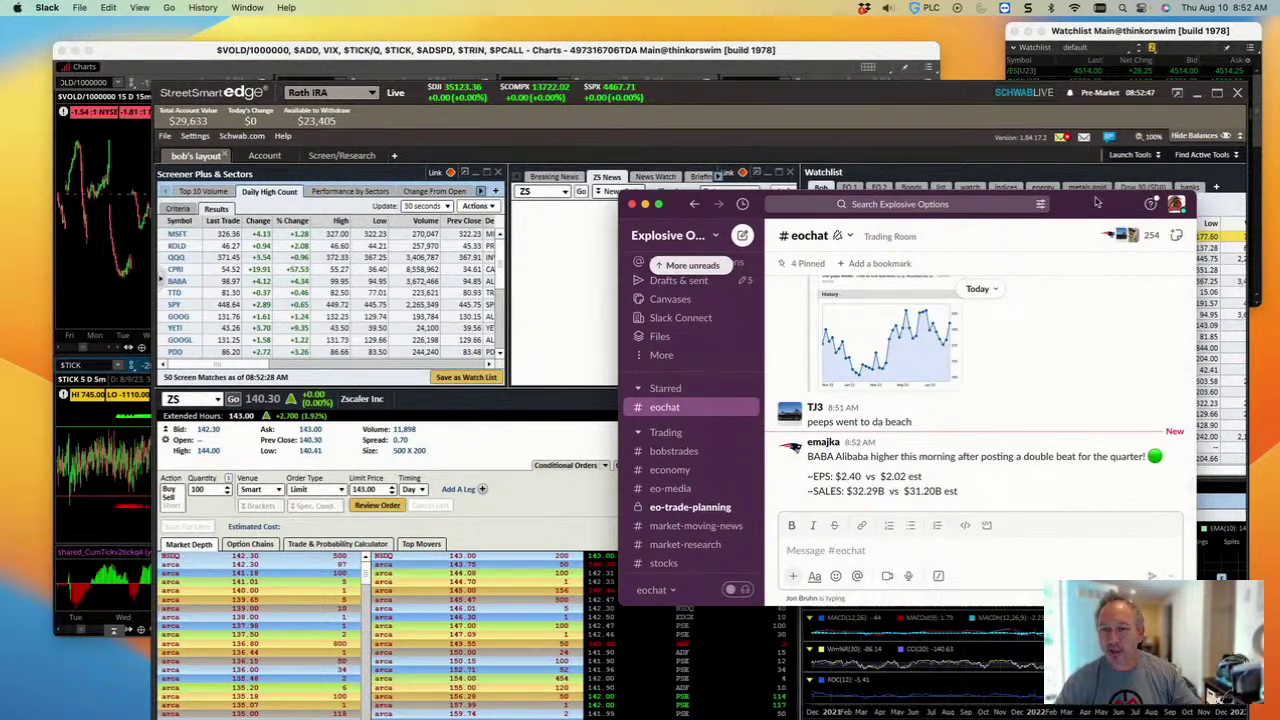
Bring the StreetSmart Edge watchlist, screener and ZS quote back in front of Slack.
{"action": "left_click", "coordinate": [1112, 148]}
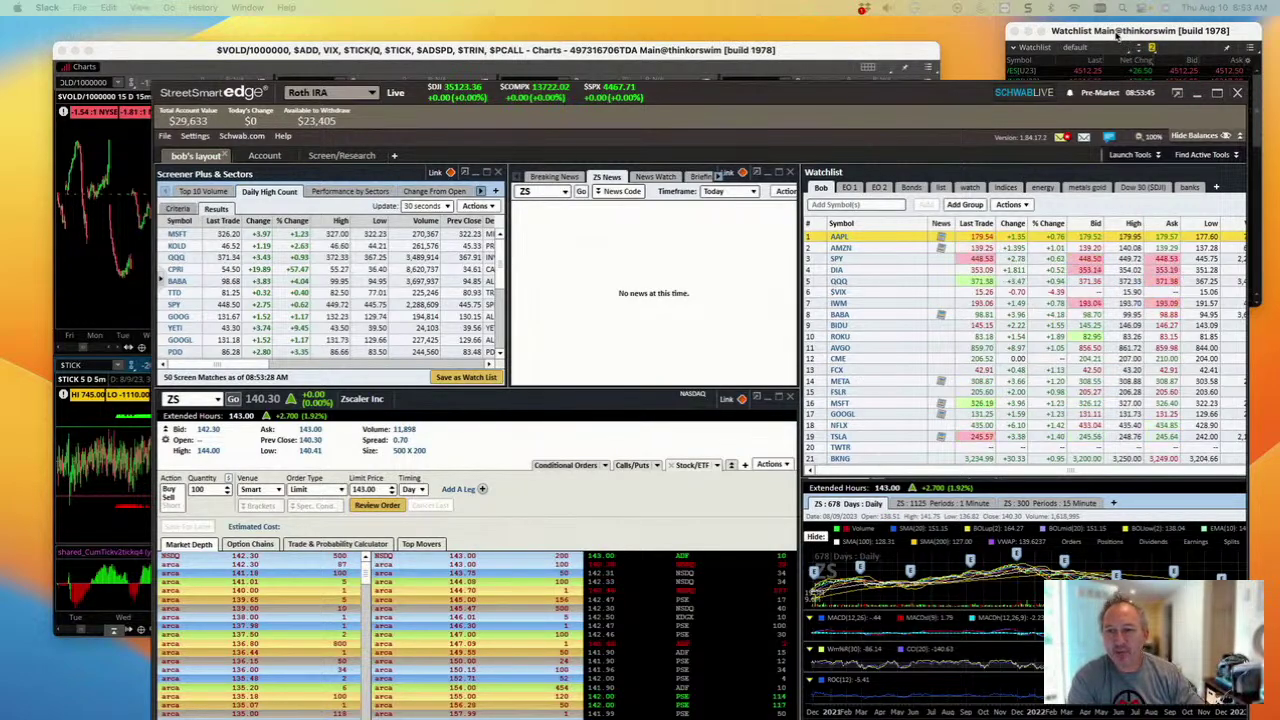
Bring the floating thinkorswim watchlist of futures, breadth and index quotes forward.
{"action": "left_click", "coordinate": [1118, 34]}
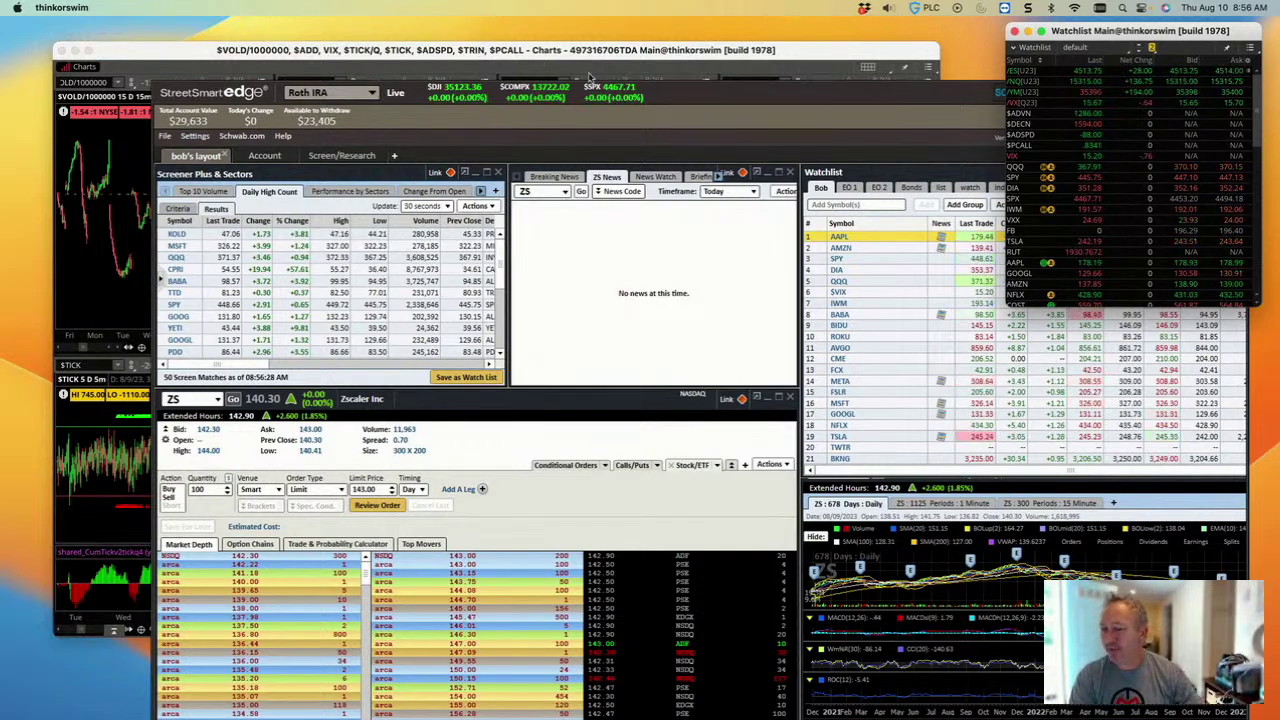
Reload FedWatch to show the 20 Sep 2023 meeting: 90.5% no change, 9.5% hike.
{"action": "left_click", "coordinate": [708, 97]}
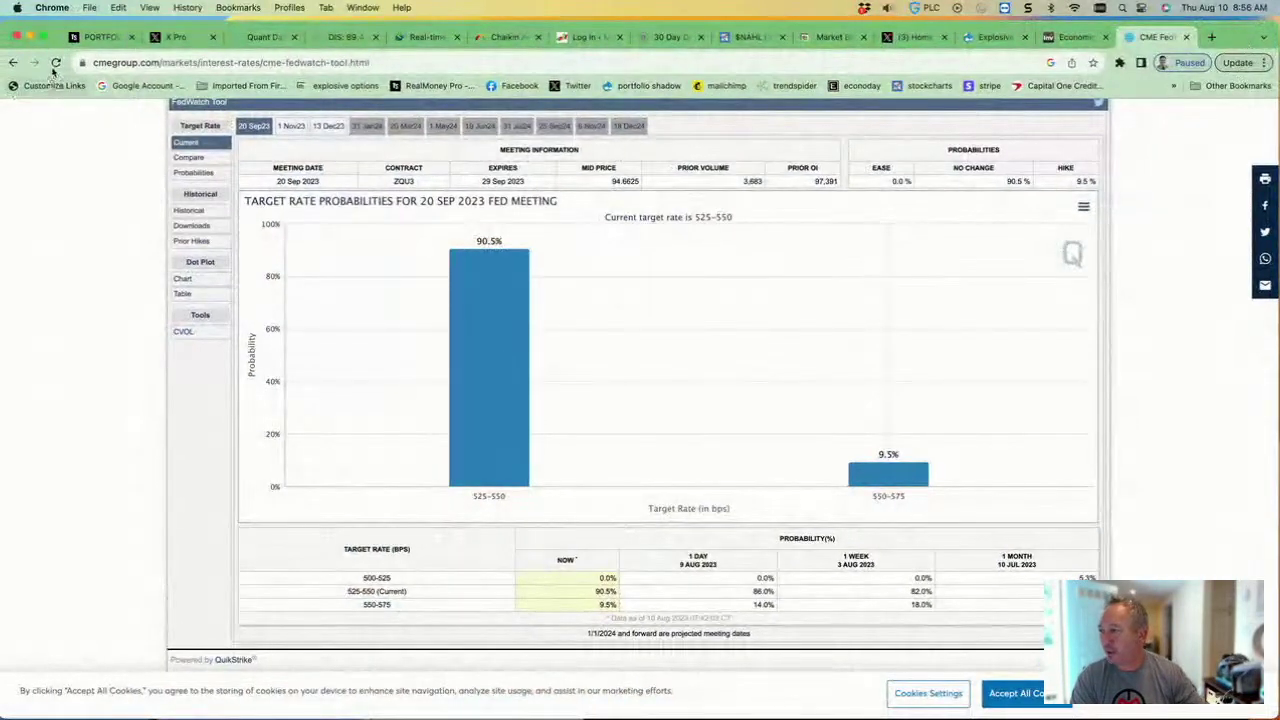
{"action": "left_click", "coordinate": [55, 62]}
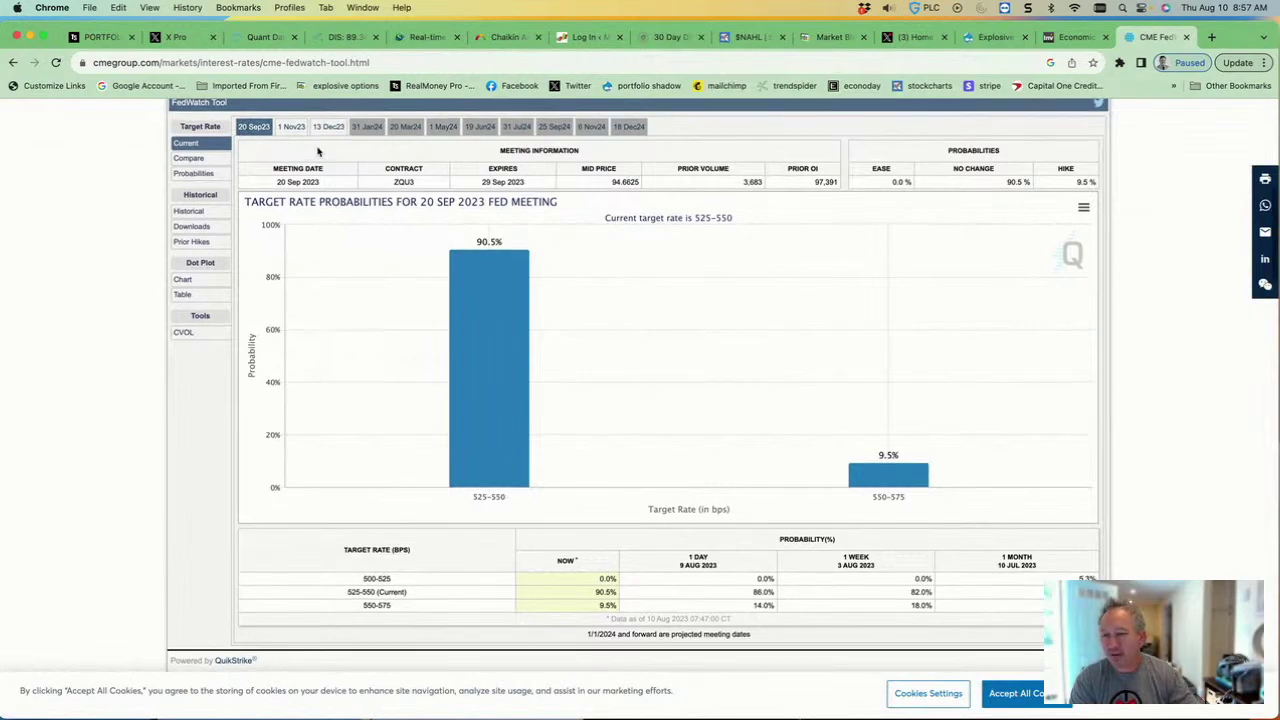
{"action": "scroll", "coordinate": [318, 151], "scroll_direction": "up", "scroll_amount": 1}
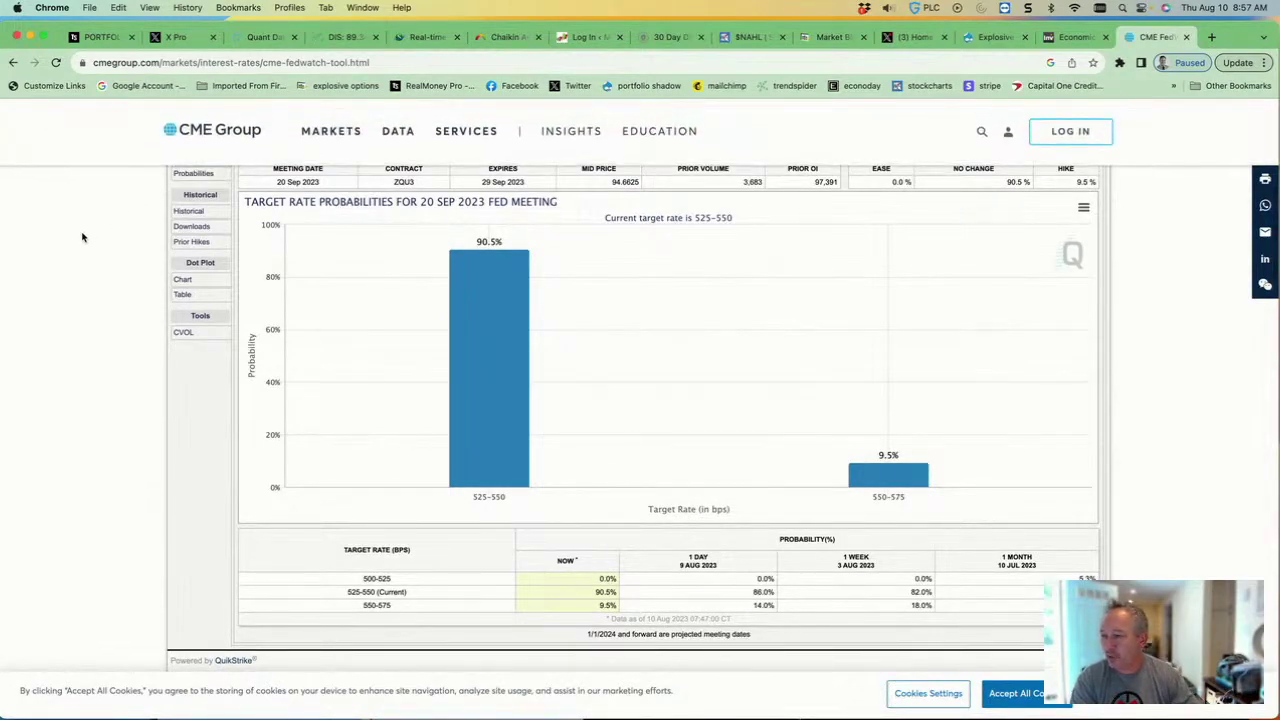
{"action": "scroll", "coordinate": [83, 237], "scroll_direction": "down", "scroll_amount": 2}
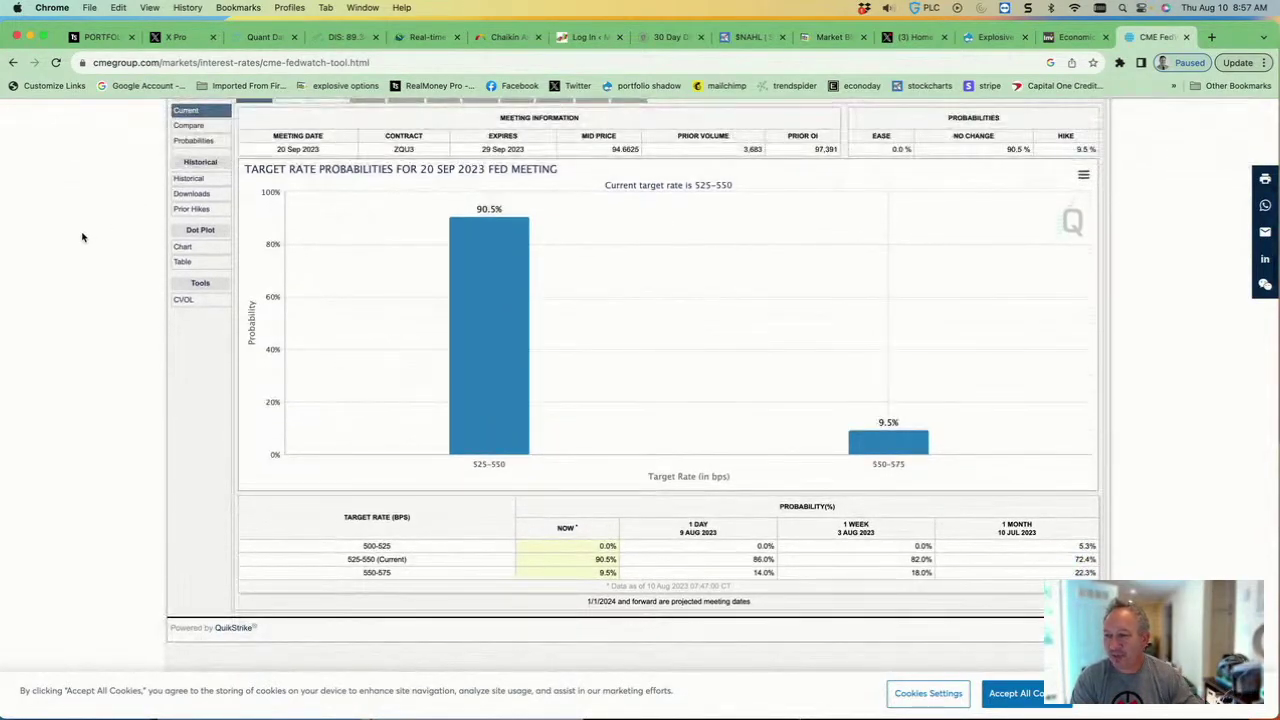
{"action": "scroll", "coordinate": [83, 237], "scroll_direction": "up", "scroll_amount": 2}
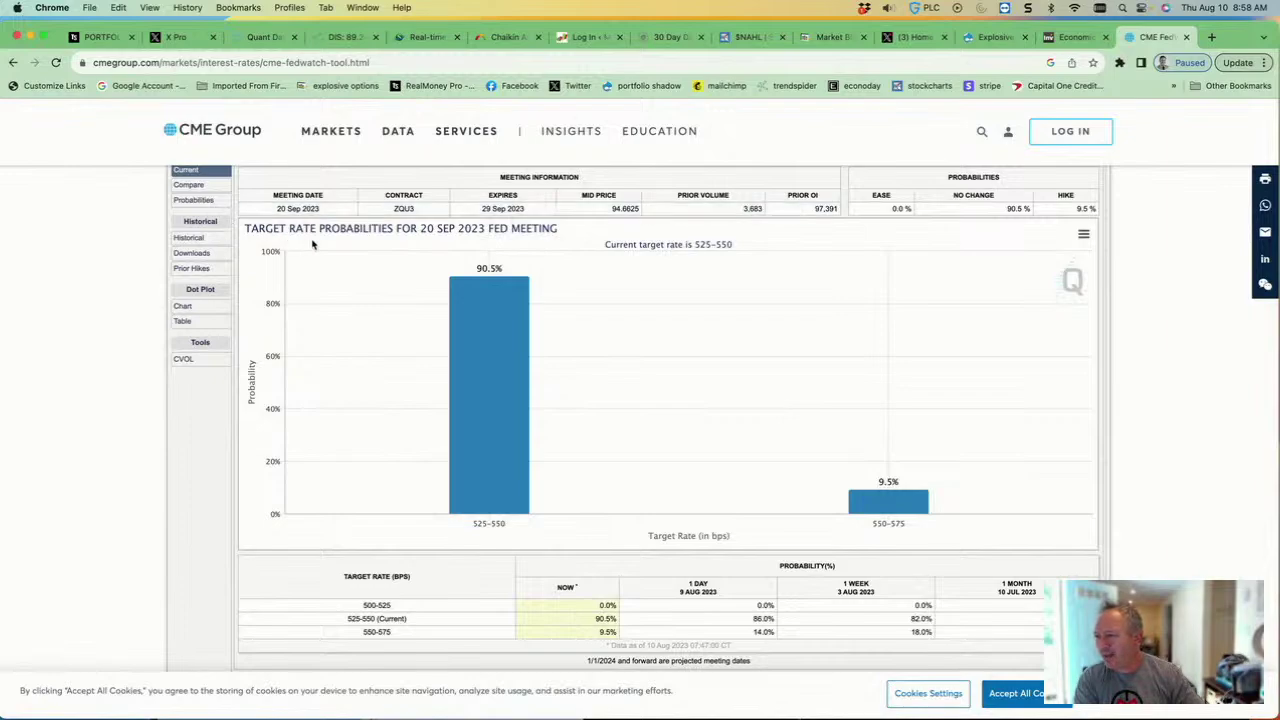
{"action": "scroll", "coordinate": [313, 245], "scroll_direction": "up", "scroll_amount": 3}
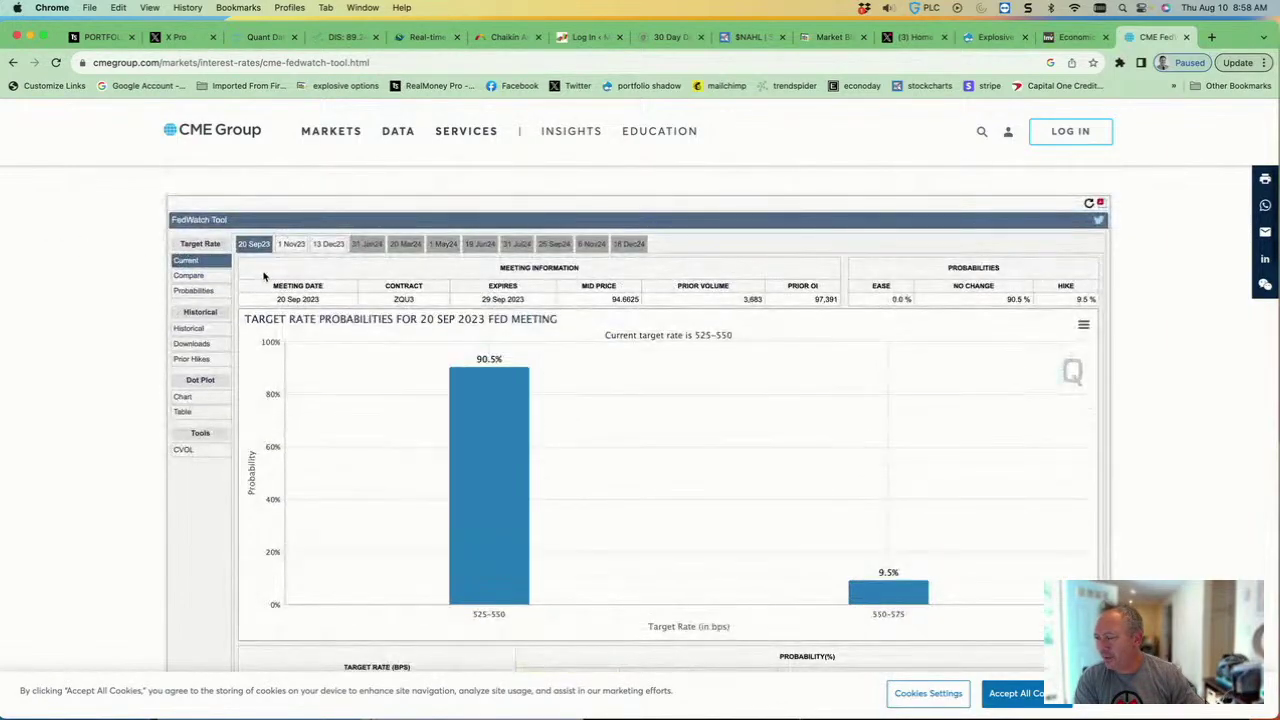
Review the 1 Nov and 13 Dec 2023 FedWatch probabilities, then bring up the CPI calendar.
{"action": "left_click", "coordinate": [292, 245]}
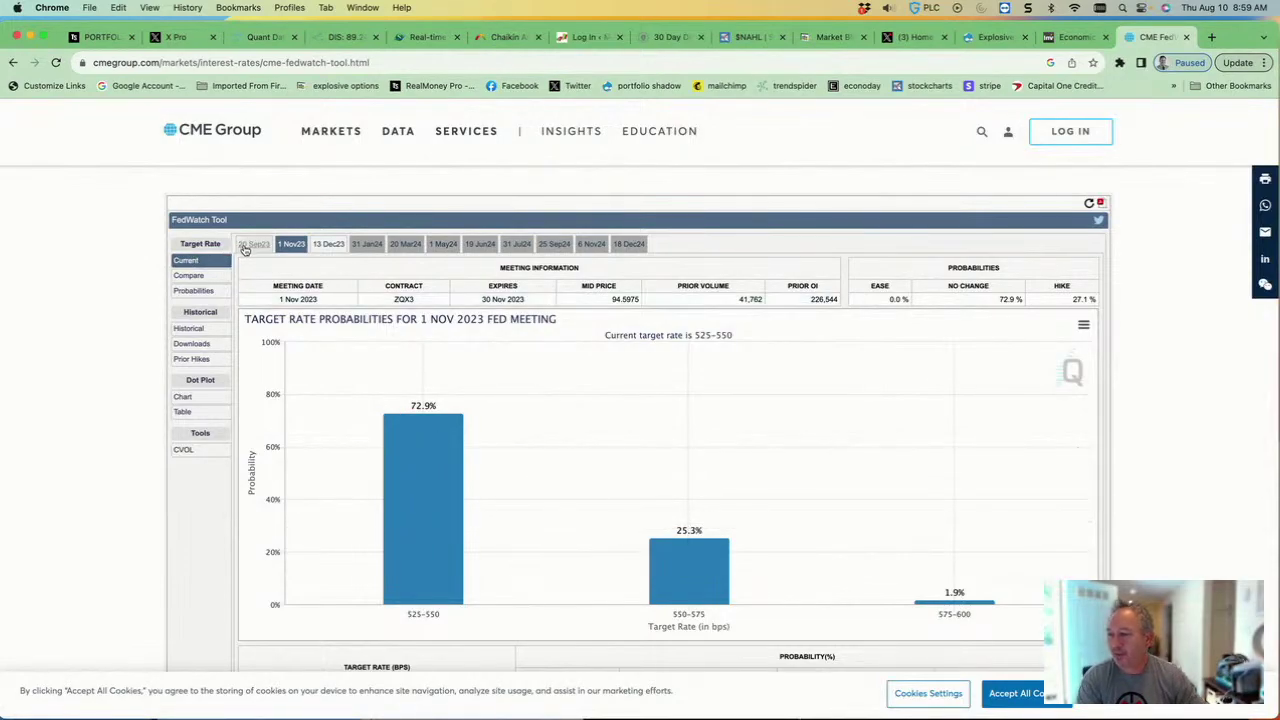
{"action": "left_click", "coordinate": [337, 247]}
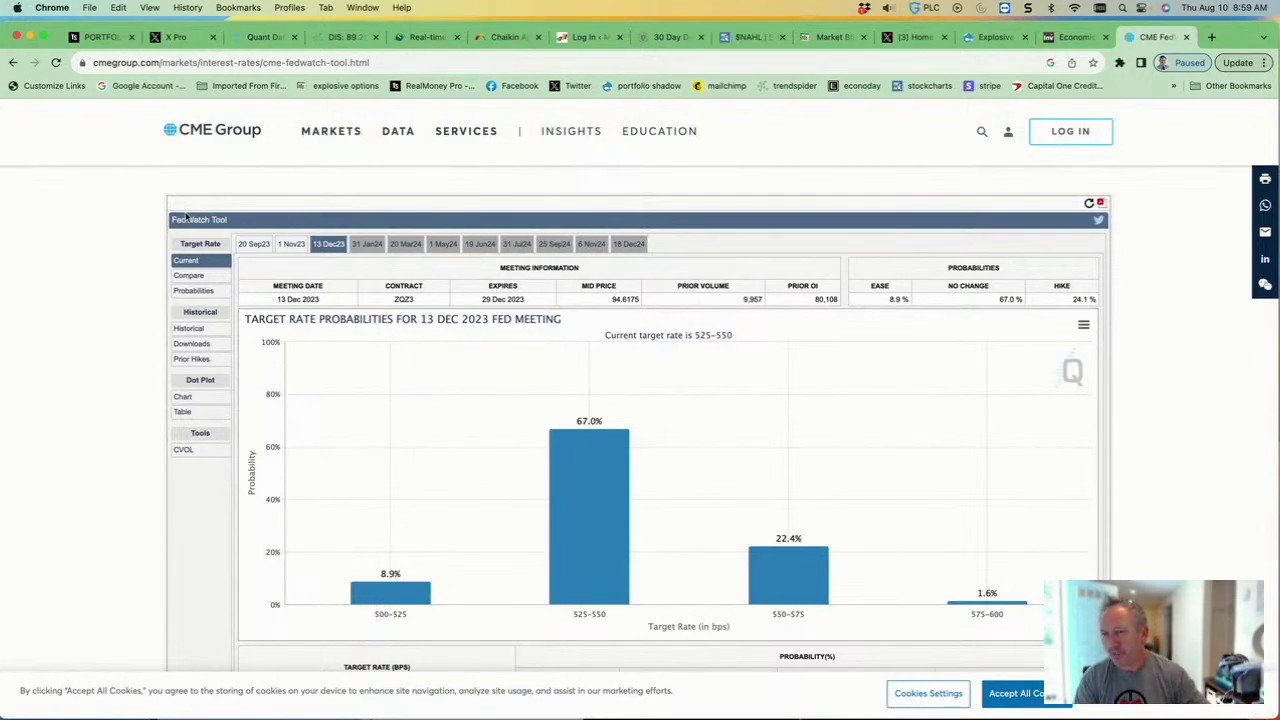
{"action": "left_click", "coordinate": [1075, 37]}
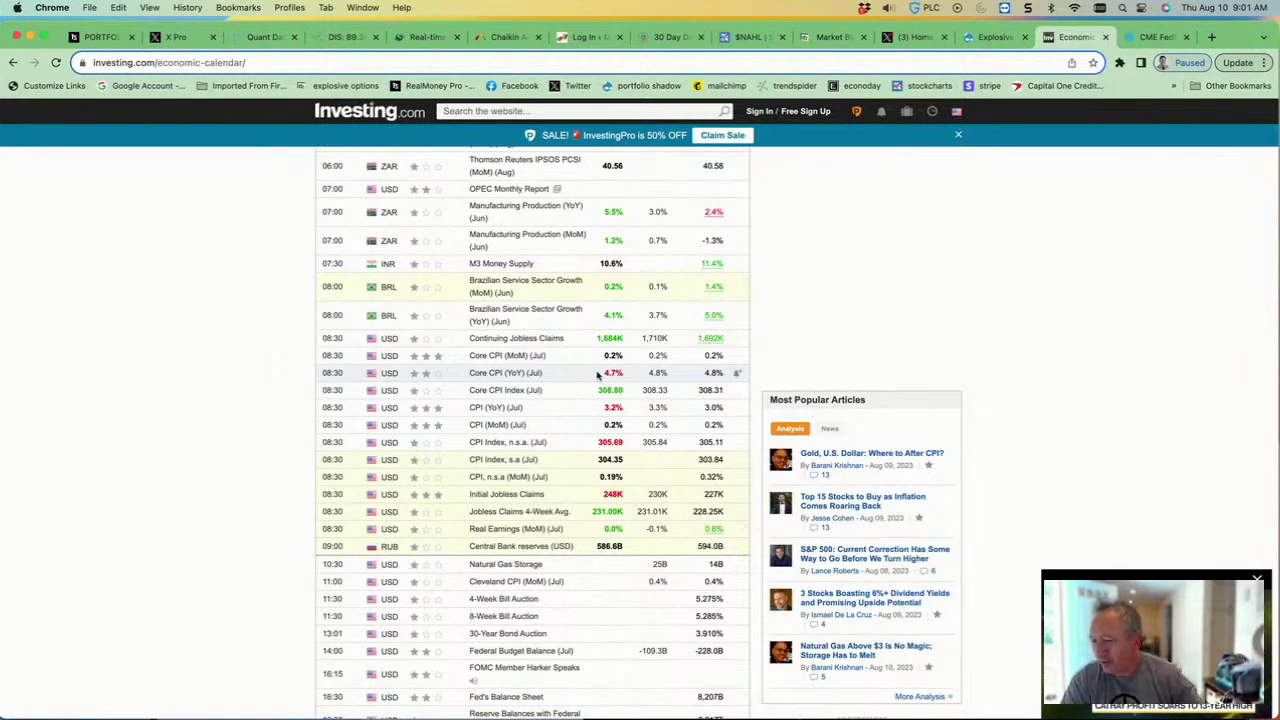
{"action": "scroll", "coordinate": [607, 384], "scroll_direction": "down", "scroll_amount": 1}
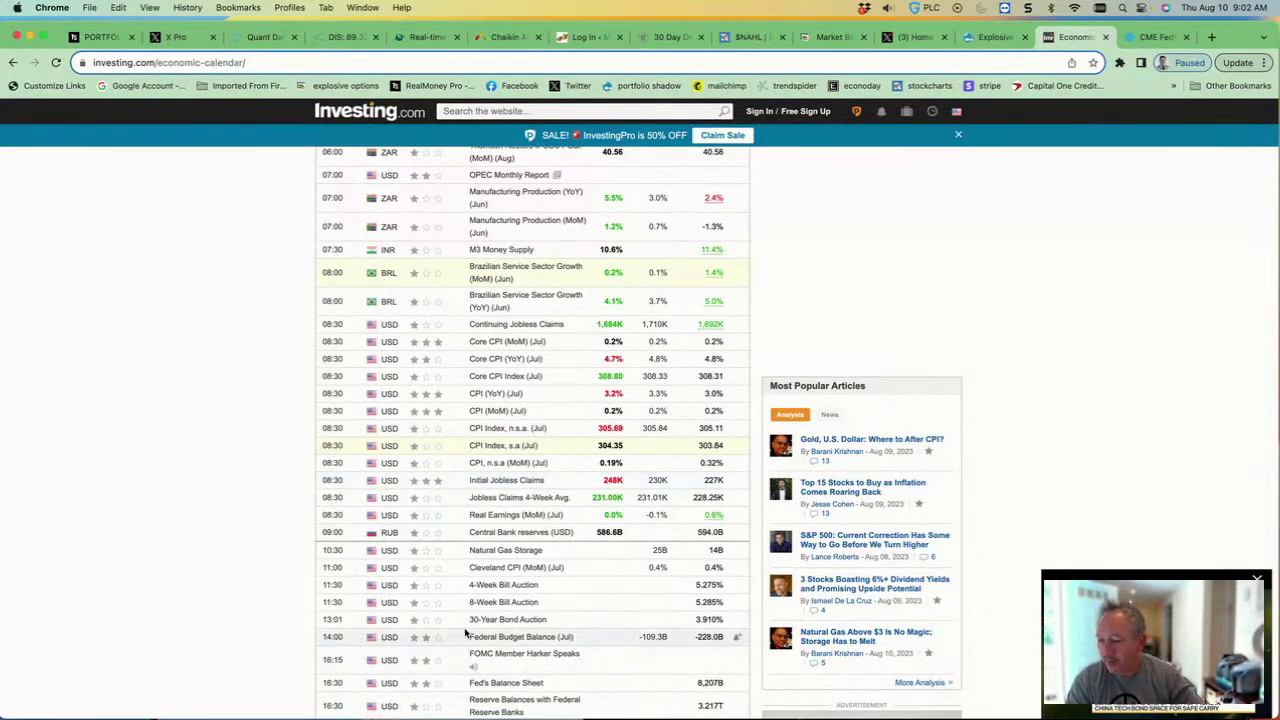
{"action": "scroll", "coordinate": [465, 632], "scroll_direction": "down", "scroll_amount": 3}
{"action": "scroll", "coordinate": [465, 632], "scroll_direction": "down", "scroll_amount": 3}
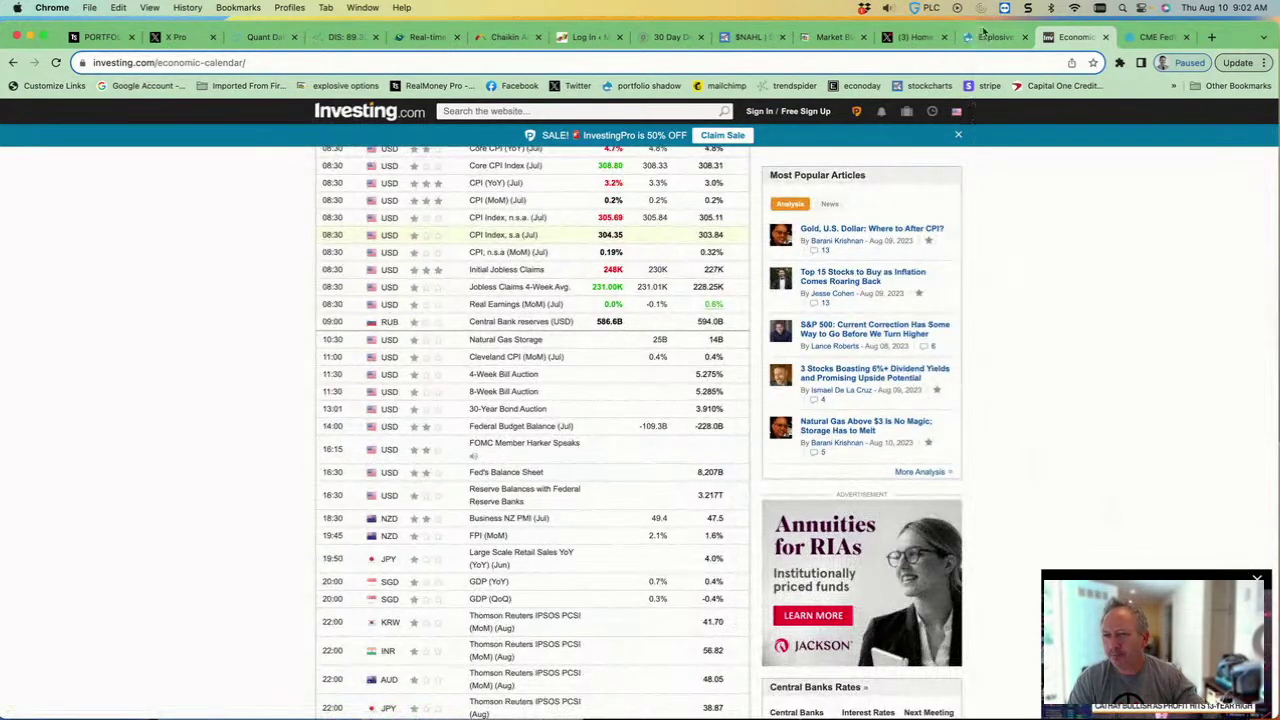
{"action": "left_click", "coordinate": [752, 37]}
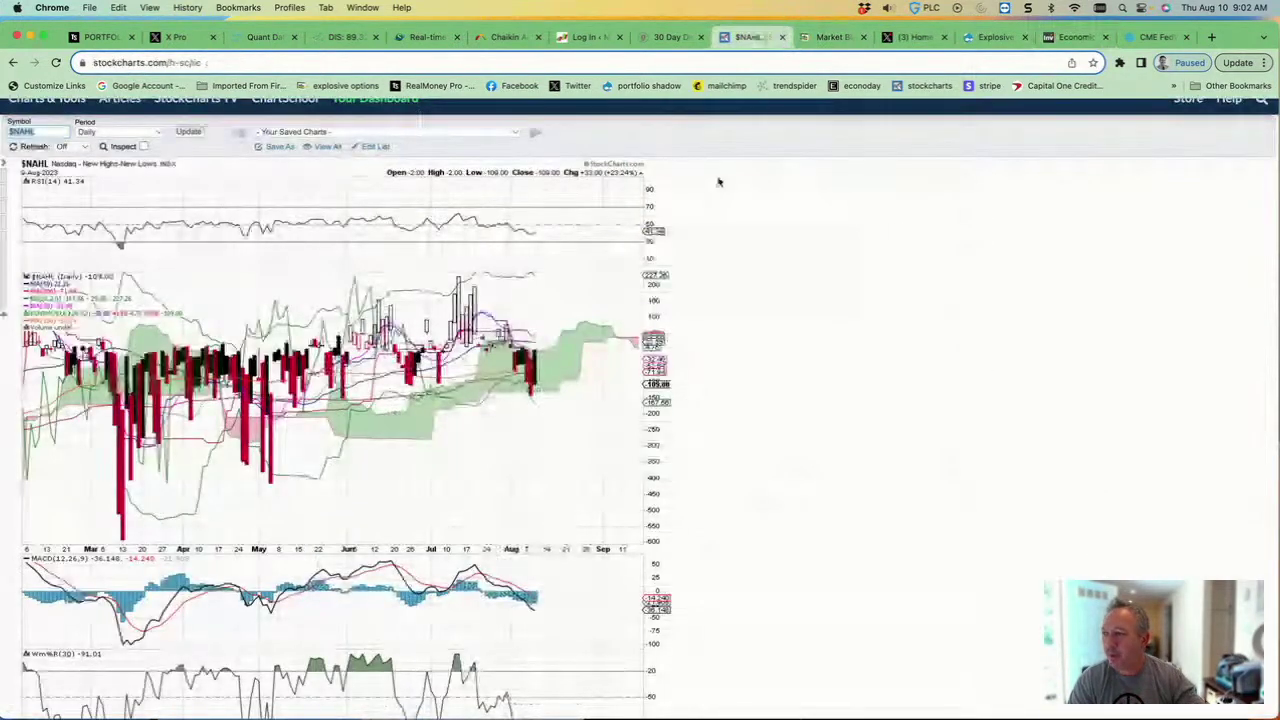
{"action": "scroll", "coordinate": [718, 182], "scroll_direction": "up", "scroll_amount": 2}
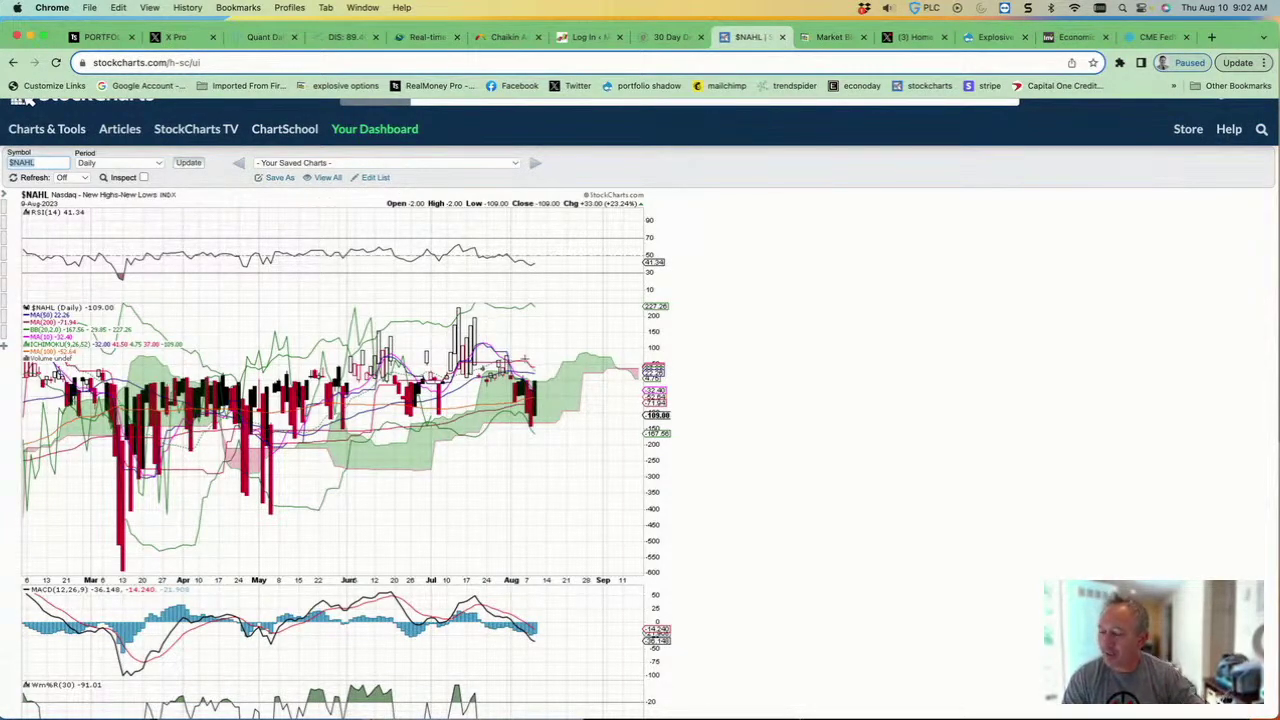
{"action": "scroll", "coordinate": [23, 97], "scroll_direction": "up", "scroll_amount": 1}
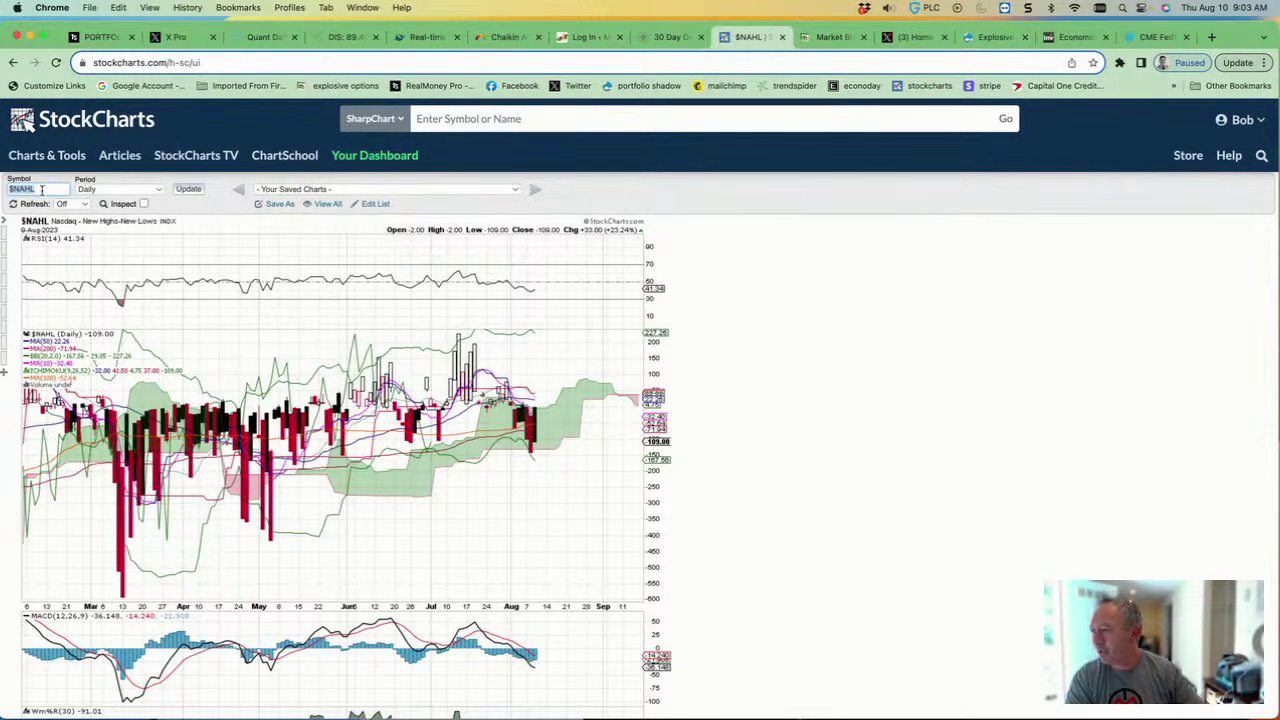
Load the PDD Holdings daily chart in place of the Nasdaq New Highs-New Lows index.
{"action": "left_click", "coordinate": [42, 189]}
{"action": "type", "text": "PDD"}
{"action": "key", "text": "Return"}
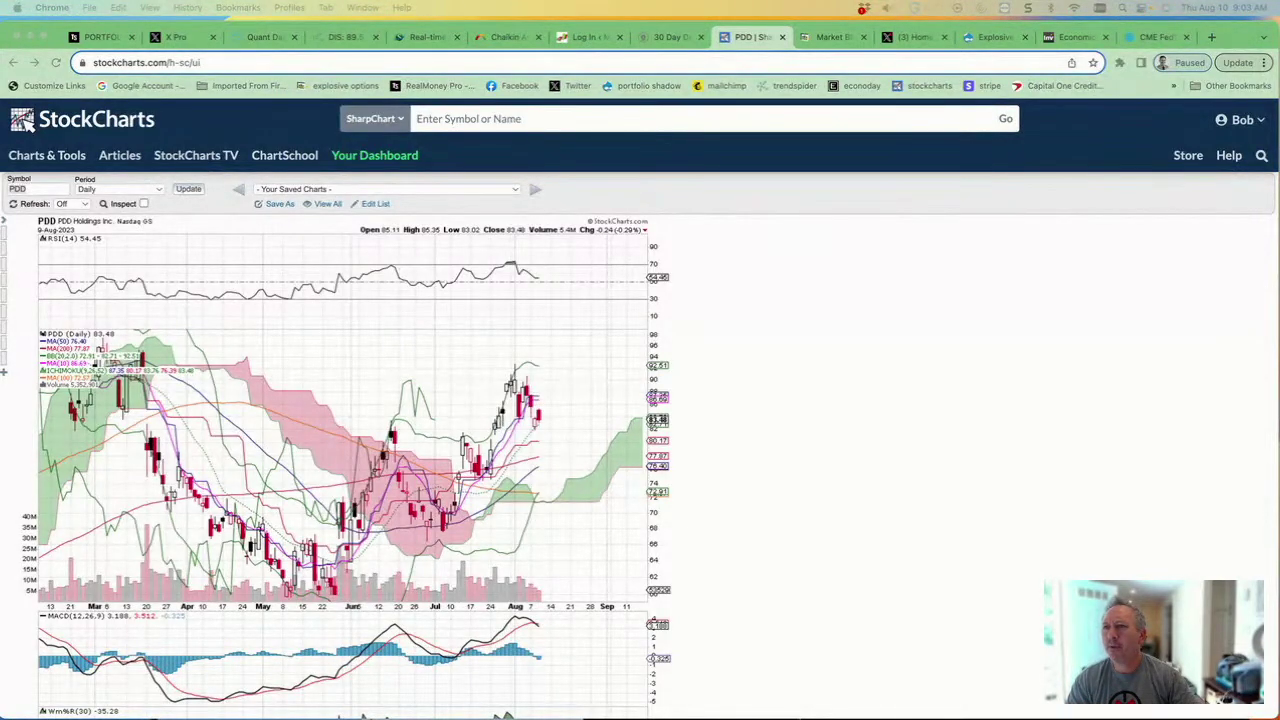
Dock Slack over the chart's right half, review alerts, and move to #eochat.
{"action": "key", "text": "super+Tab"}
{"action": "left_click_drag", "start_coordinate": [716, 76], "coordinate": [702, 195]}
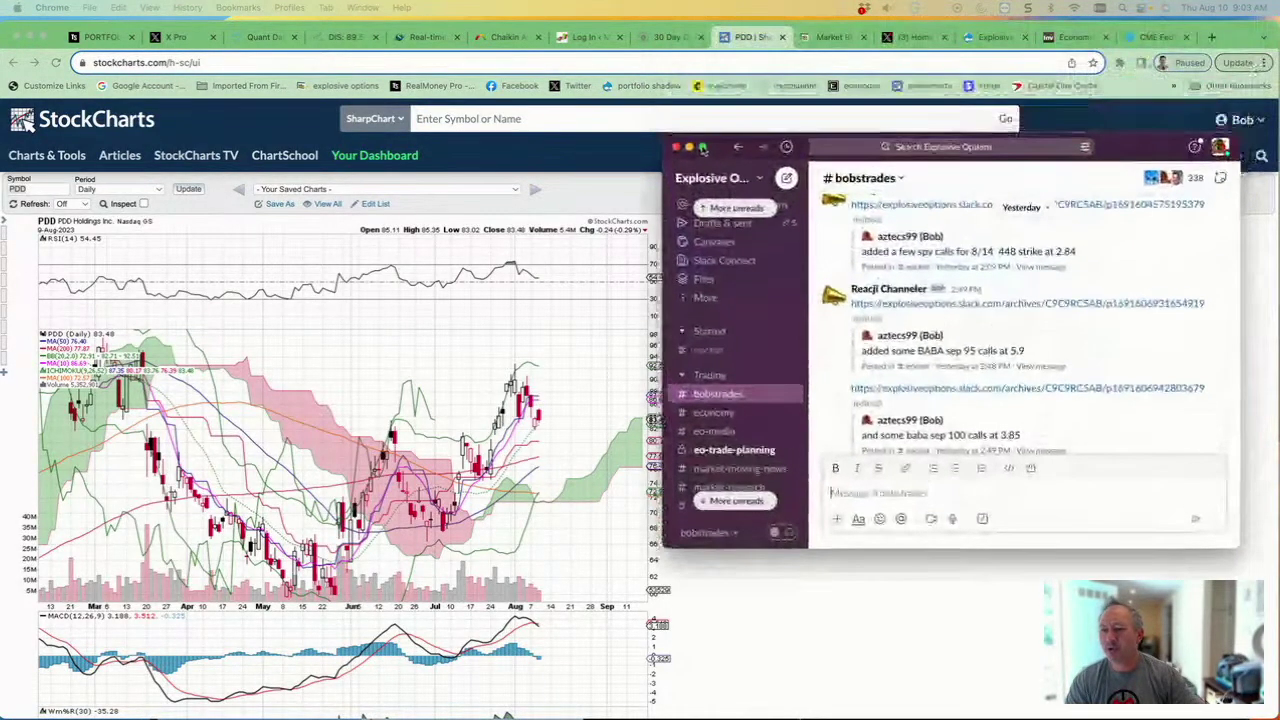
{"action": "left_click", "coordinate": [702, 194]}
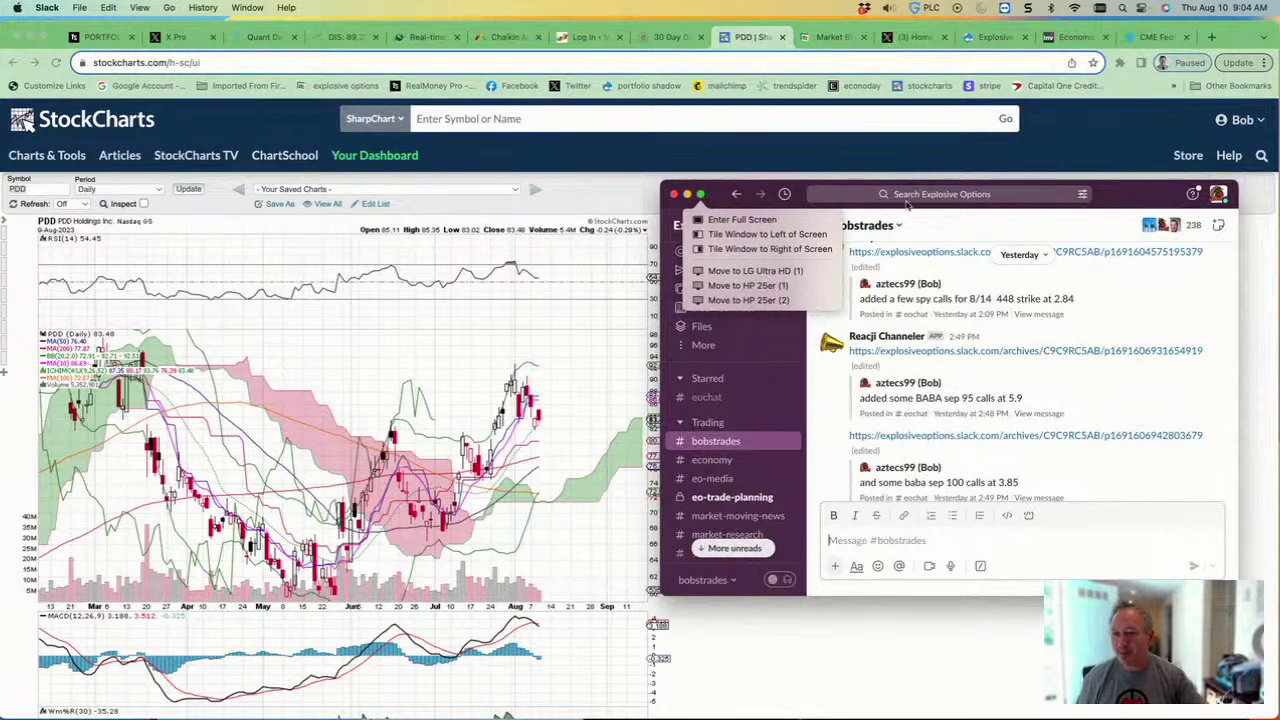
{"action": "left_click", "coordinate": [1148, 199]}
{"action": "mouse_move", "coordinate": [937, 340]}
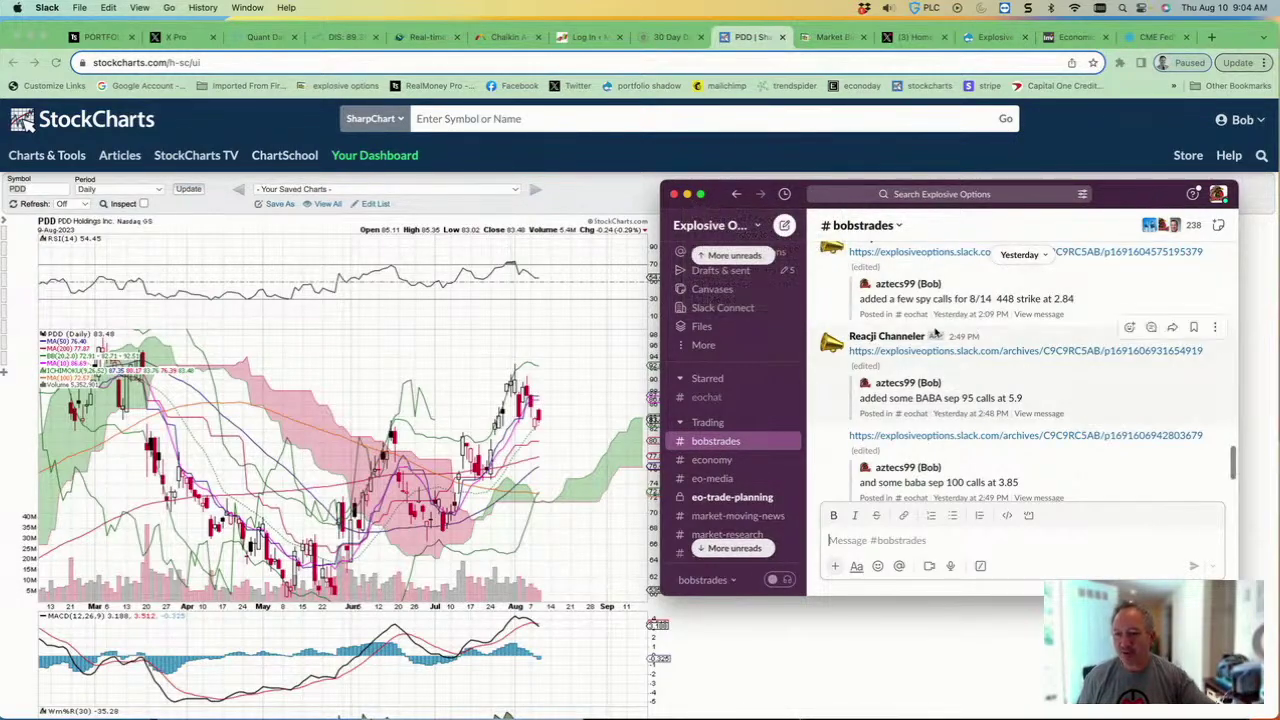
{"action": "scroll", "coordinate": [943, 427], "scroll_direction": "down", "scroll_amount": 3}
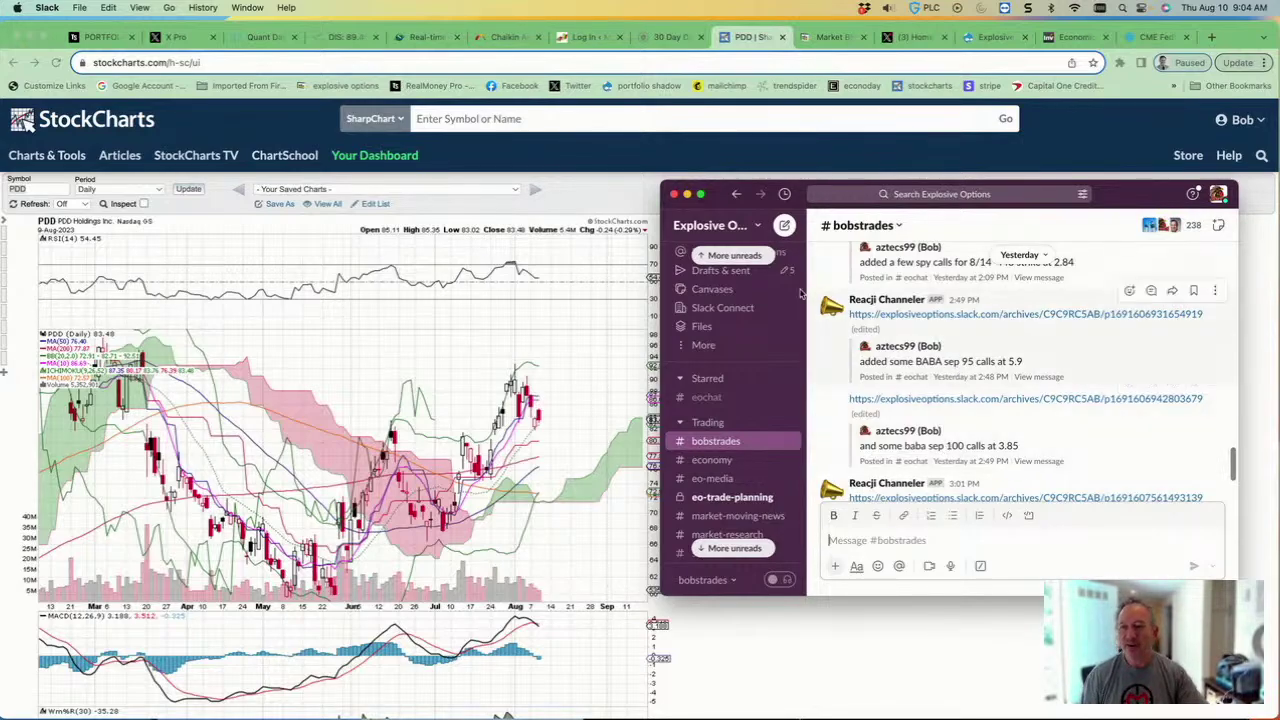
{"action": "left_click", "coordinate": [707, 397]}
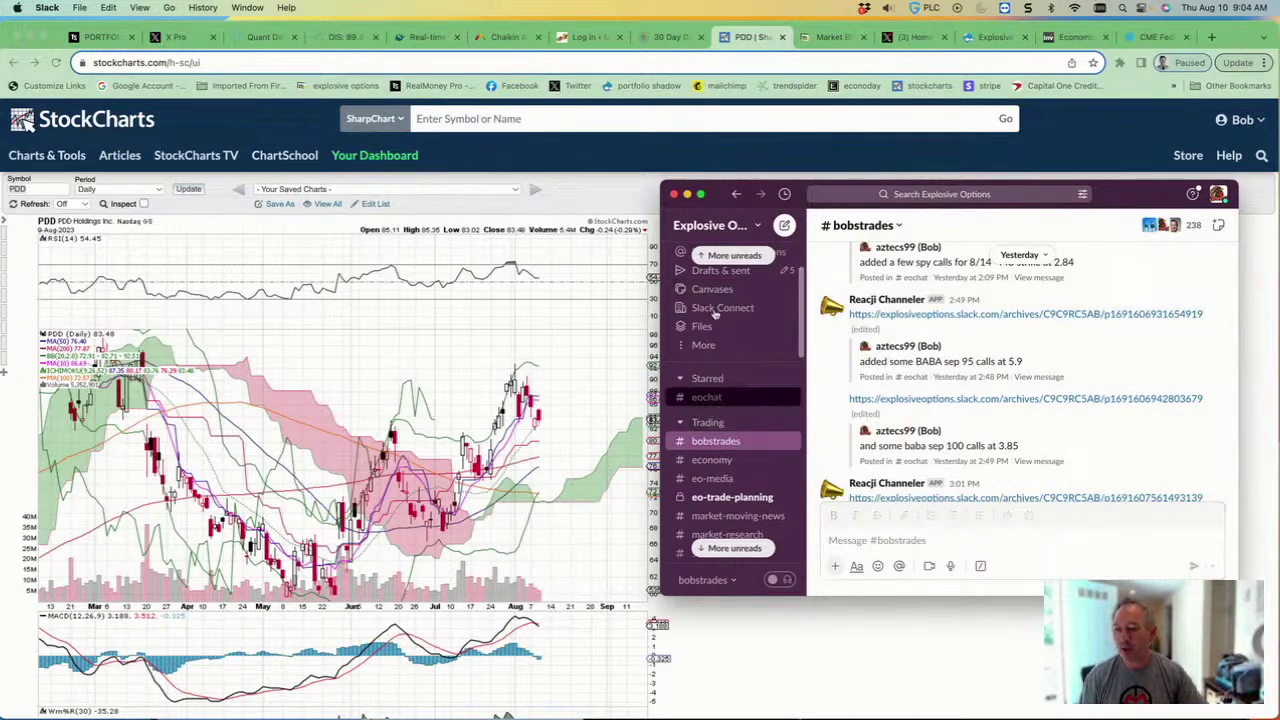
Drag the Slack window off screen to reveal the full PDD chart.
{"action": "left_click_drag", "start_coordinate": [721, 180], "coordinate": [721, 5]}
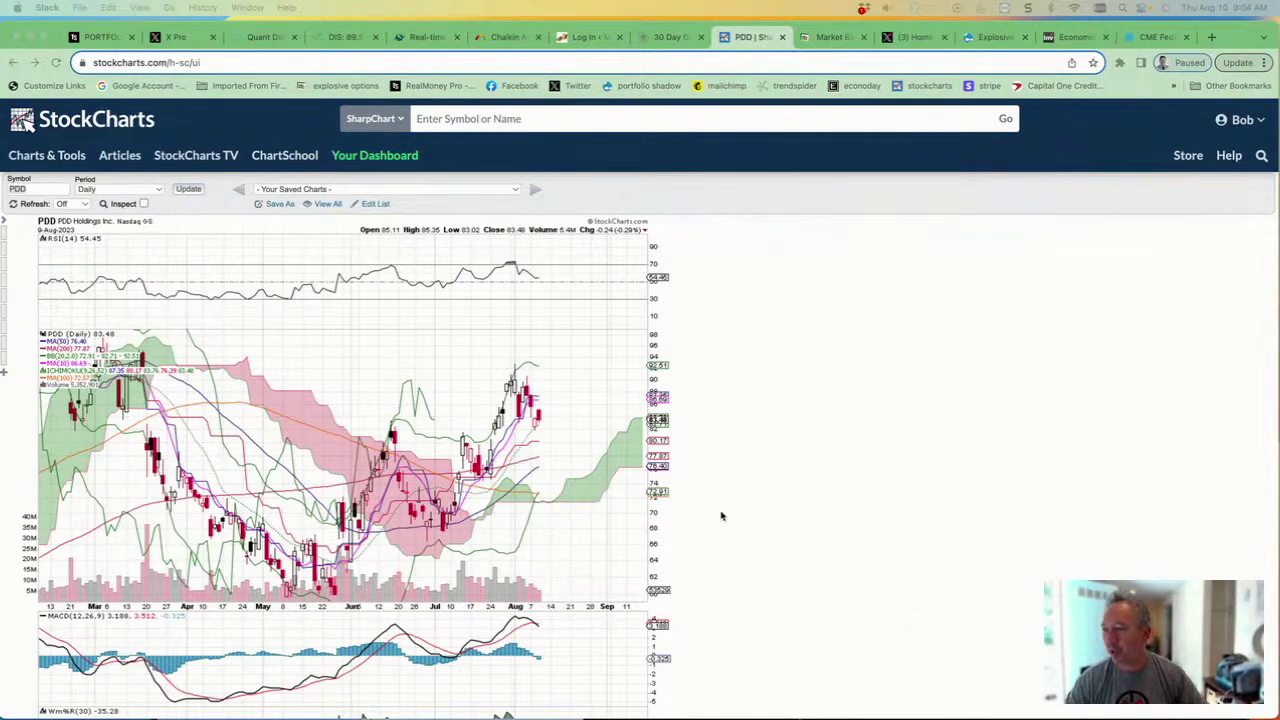
{"action": "scroll", "coordinate": [525, 490], "scroll_direction": "down", "scroll_amount": 2}
{"action": "scroll", "coordinate": [525, 490], "scroll_direction": "down", "scroll_amount": 2}
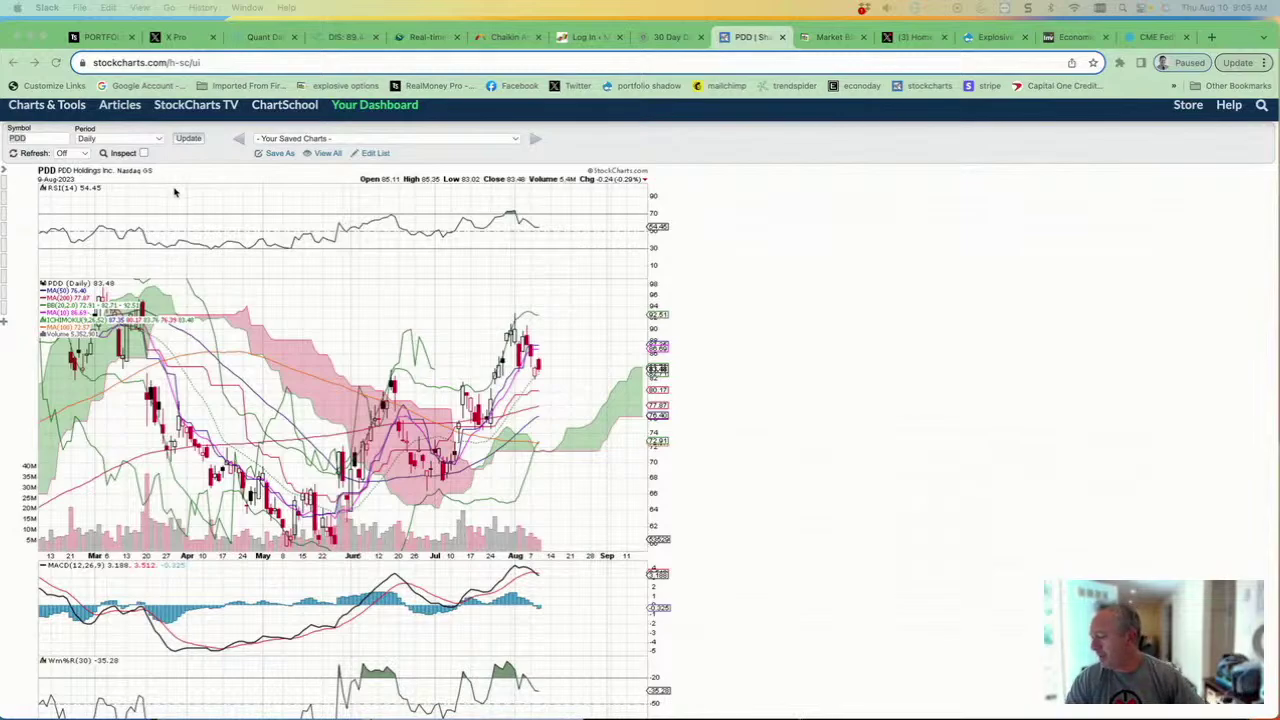
Load the CrowdStrike (CRWD) daily chart from the Symbol box.
{"action": "left_click", "coordinate": [33, 139]}
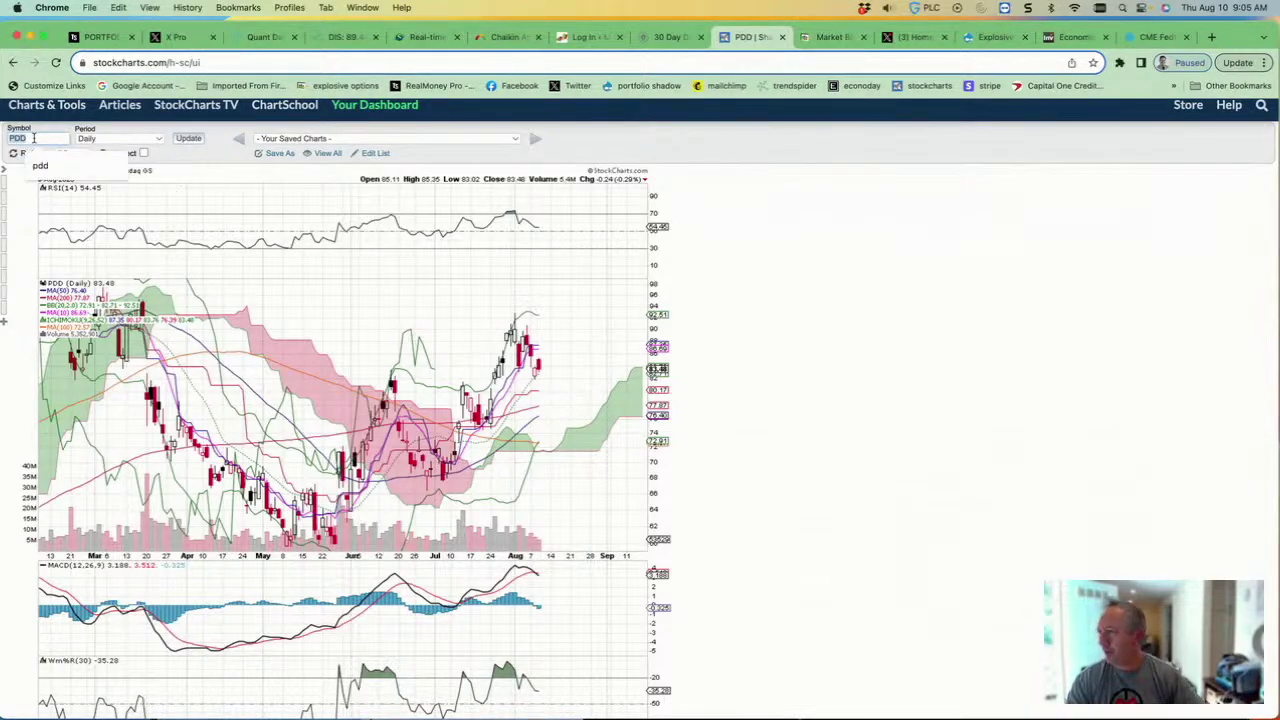
{"action": "type", "text": "crw"}
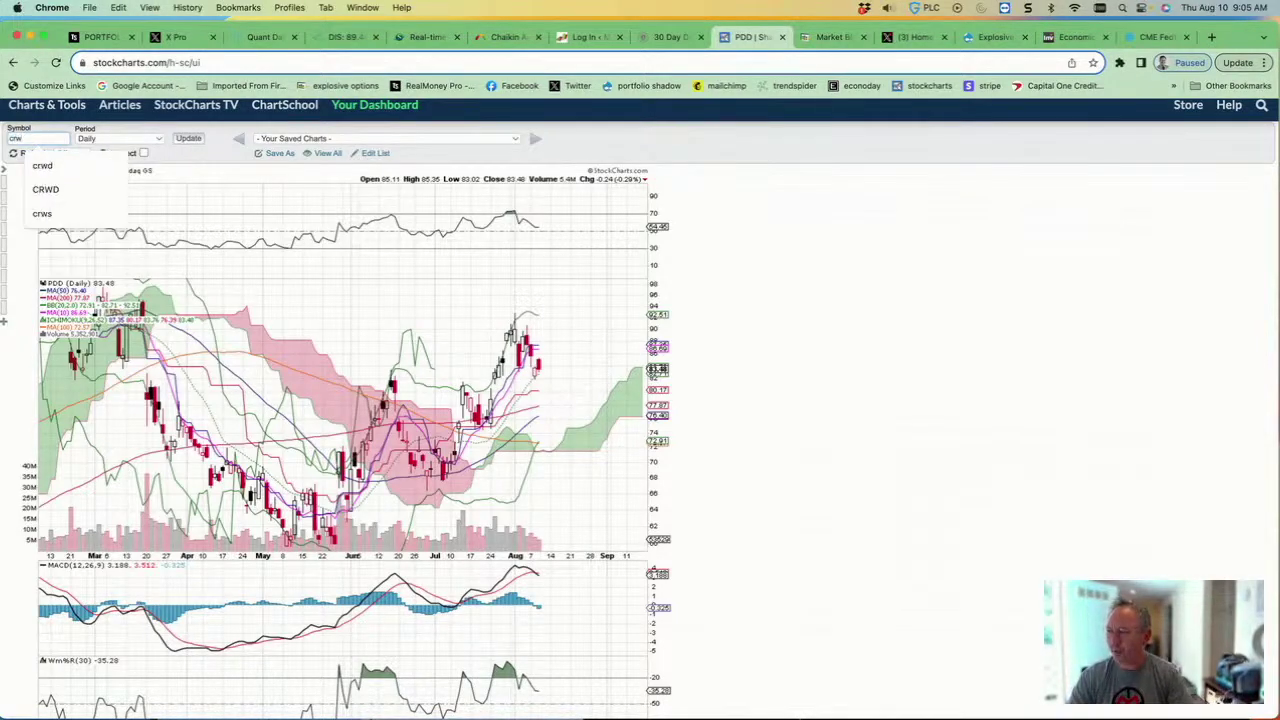
{"action": "key", "text": "Return"}
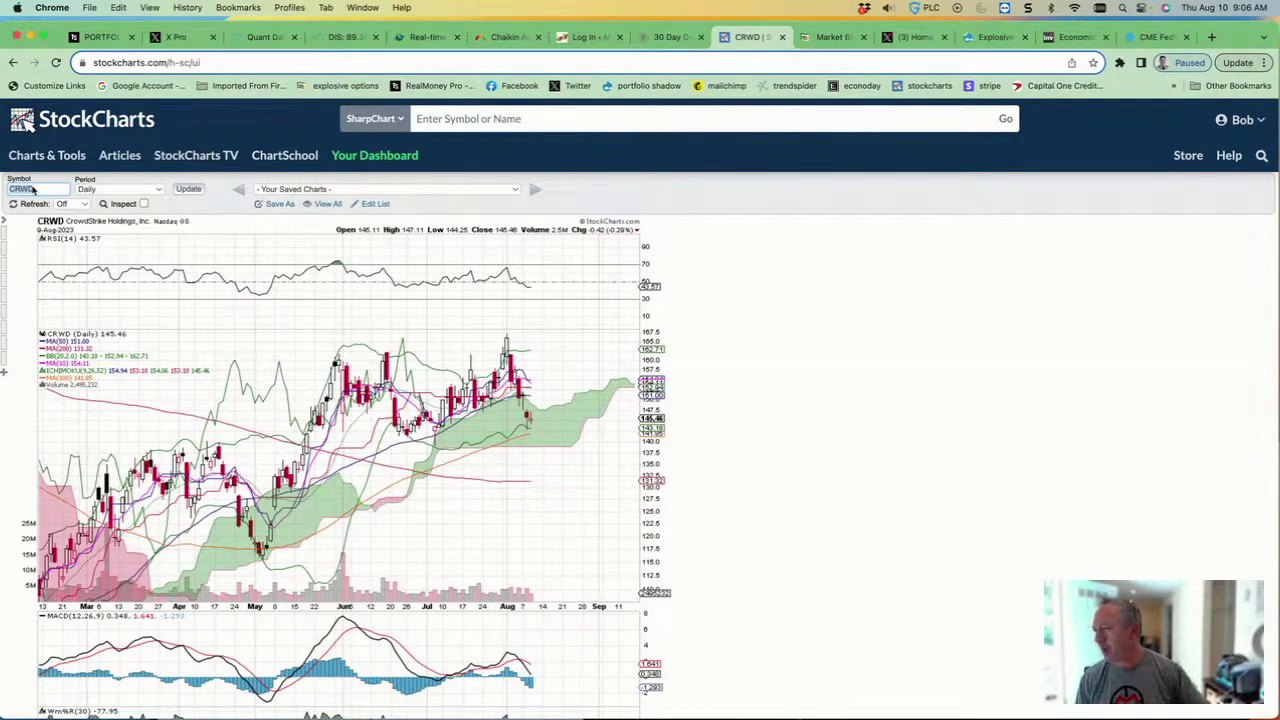
Enter MSFT as the symbol to show Microsoft's daily chart, closing 322.23.
{"action": "left_click", "coordinate": [34, 189]}
{"action": "type", "text": "MSFT"}
{"action": "key", "text": "Return"}
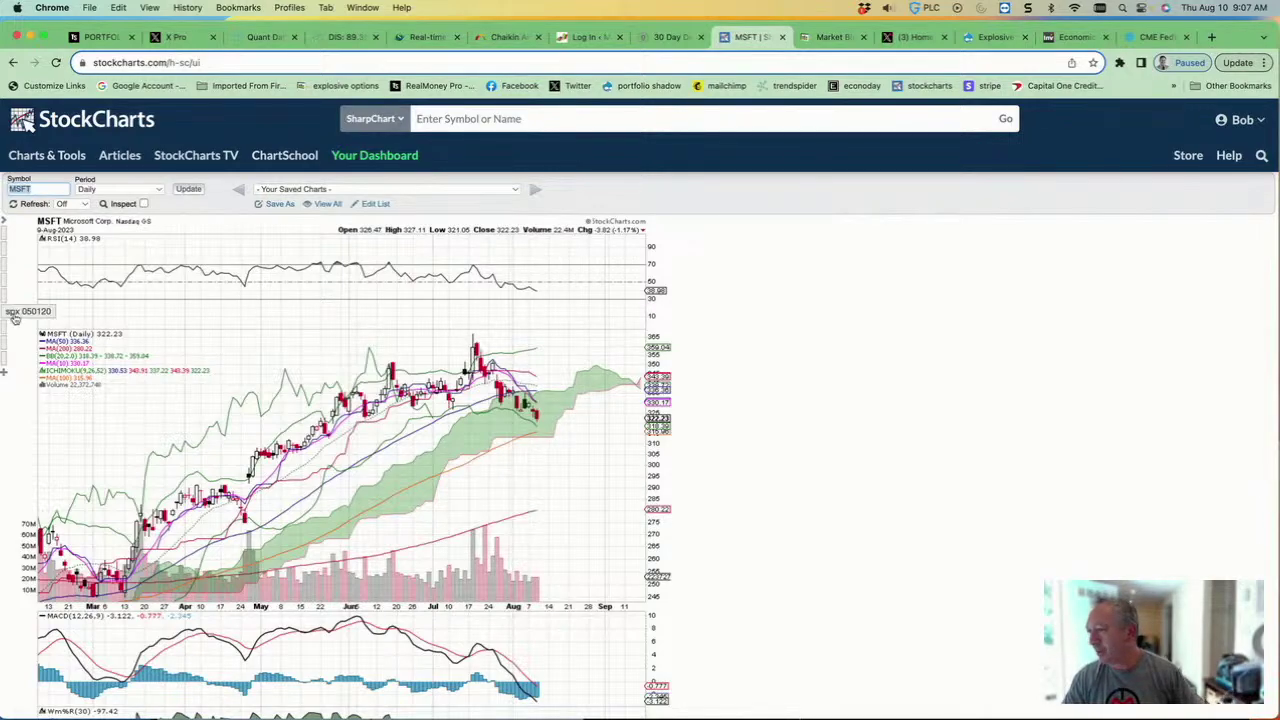
Replace the MSFT symbol with YETI to load the YETI Holdings daily chart.
{"action": "left_click", "coordinate": [42, 190]}
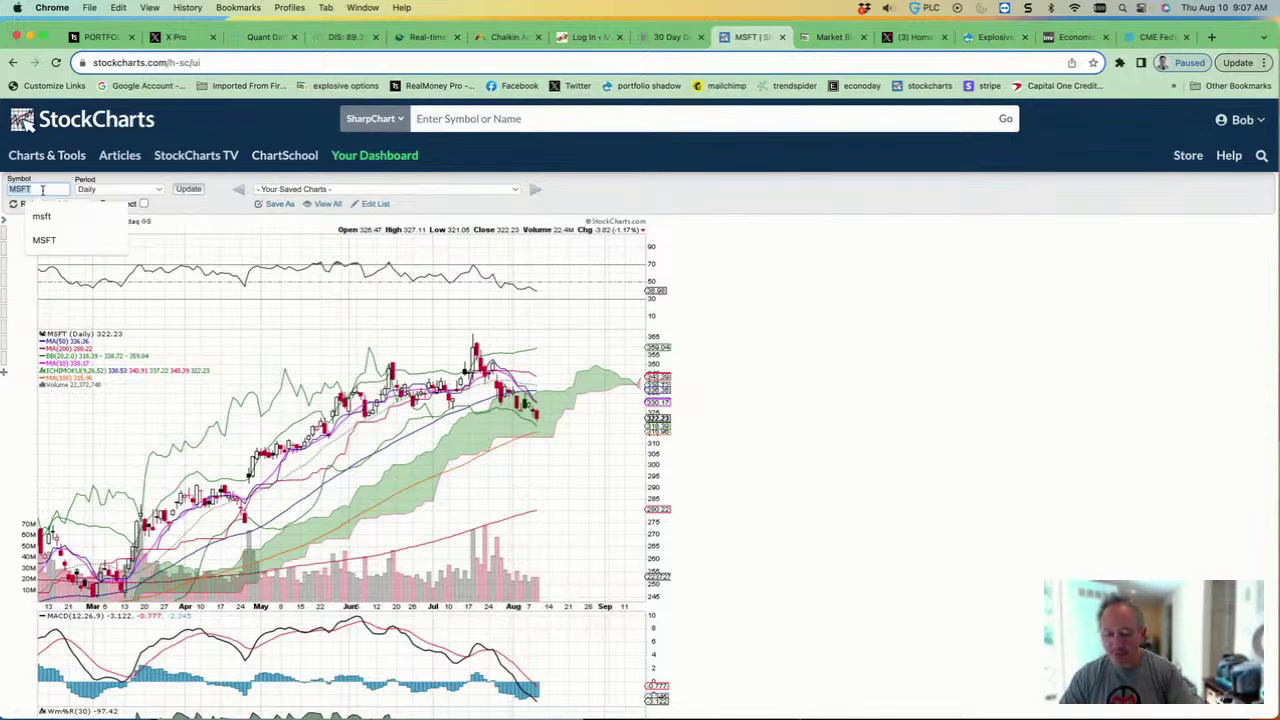
{"action": "type", "text": "yeti"}
{"action": "key", "text": "Return"}
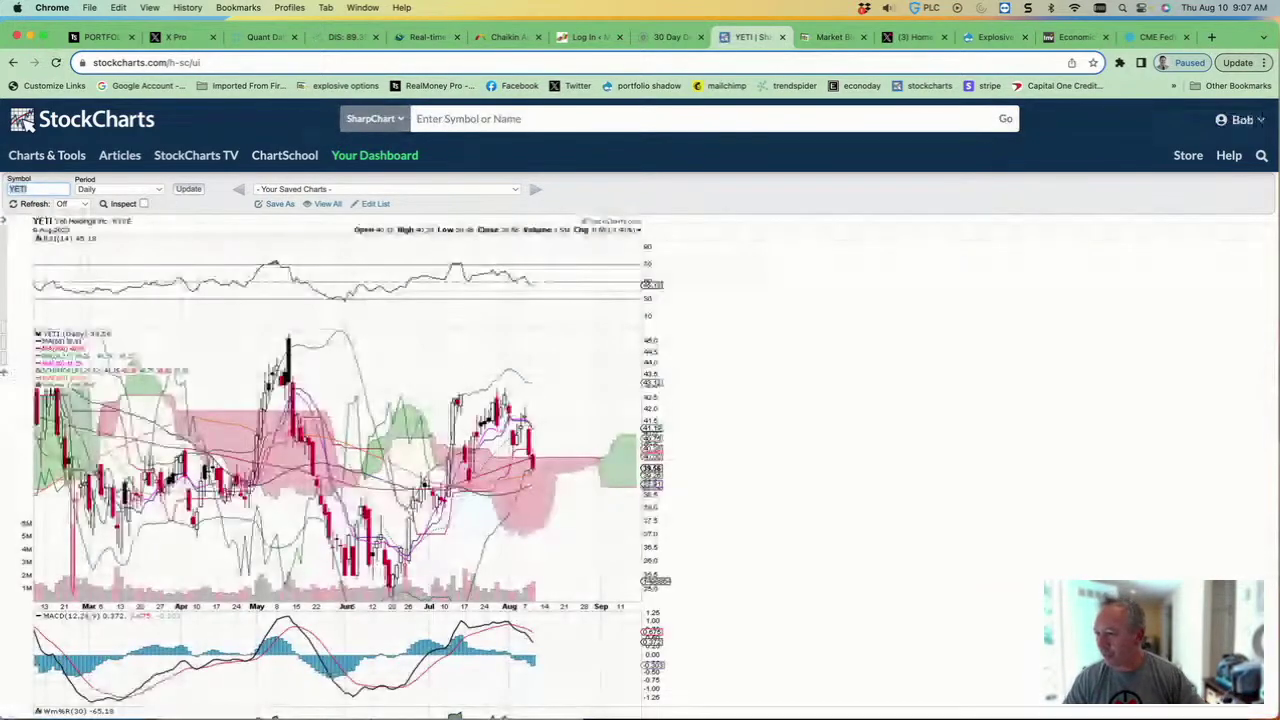